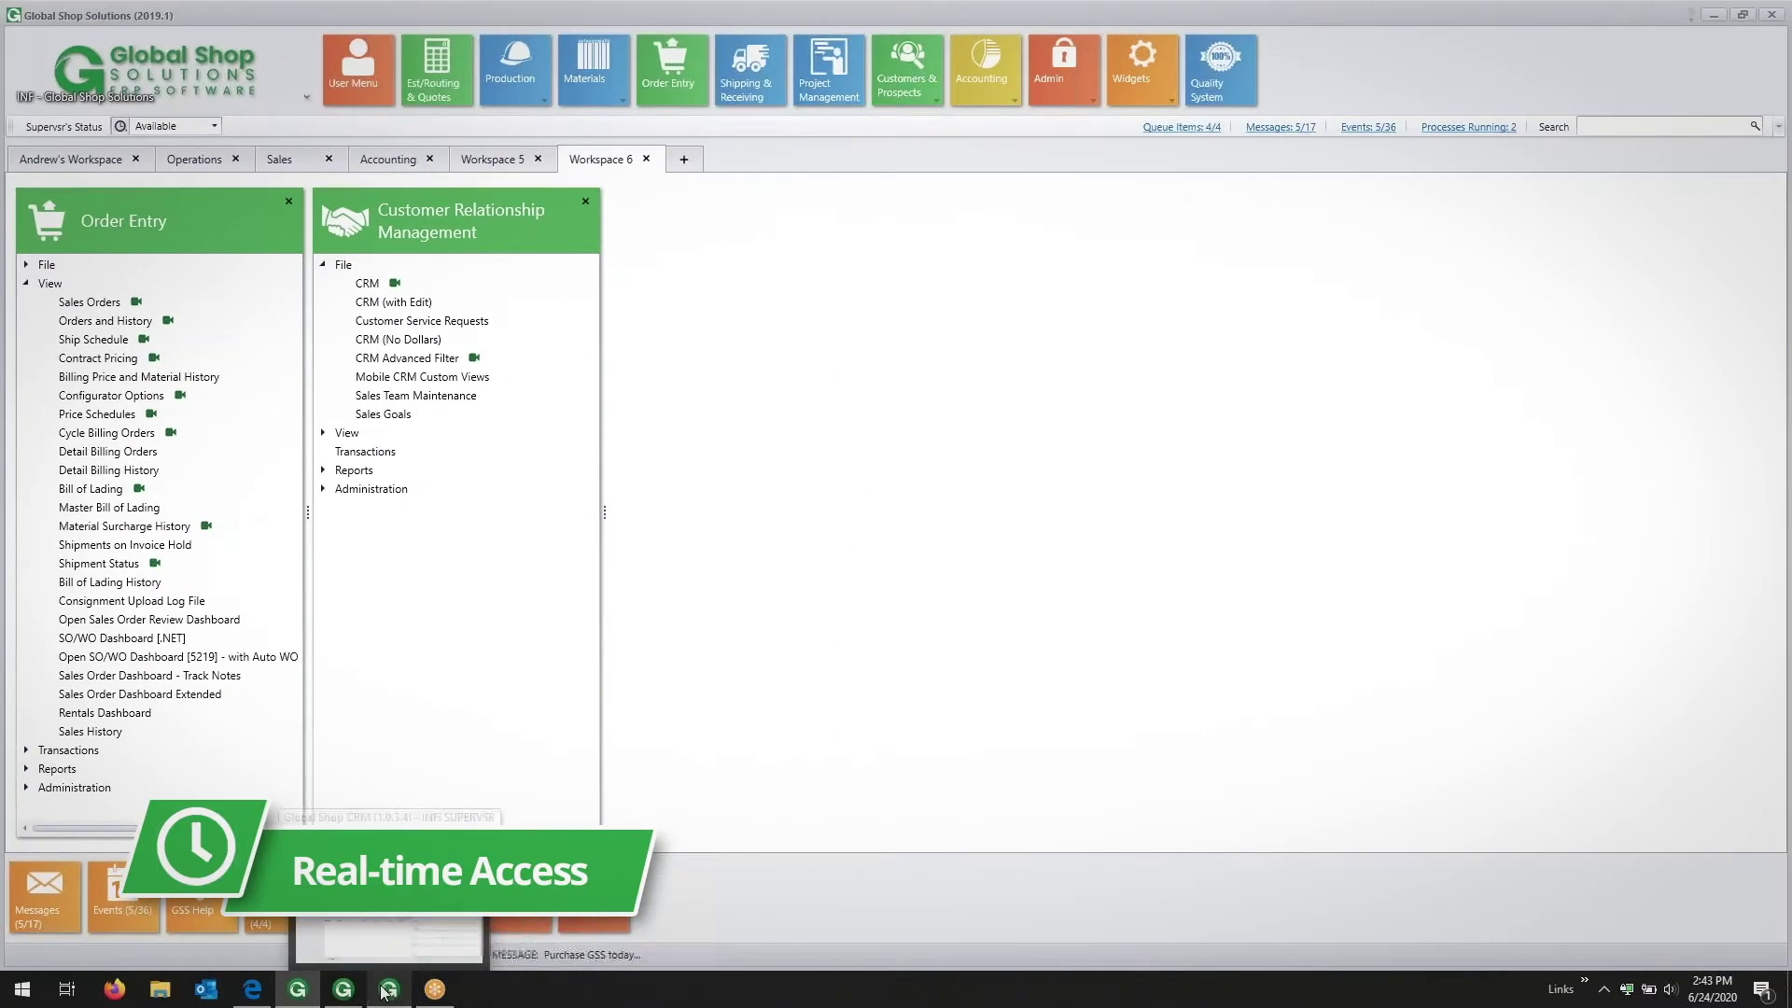
Step: Bring the Global Shop CRM Contacts window to the foreground
click(387, 991)
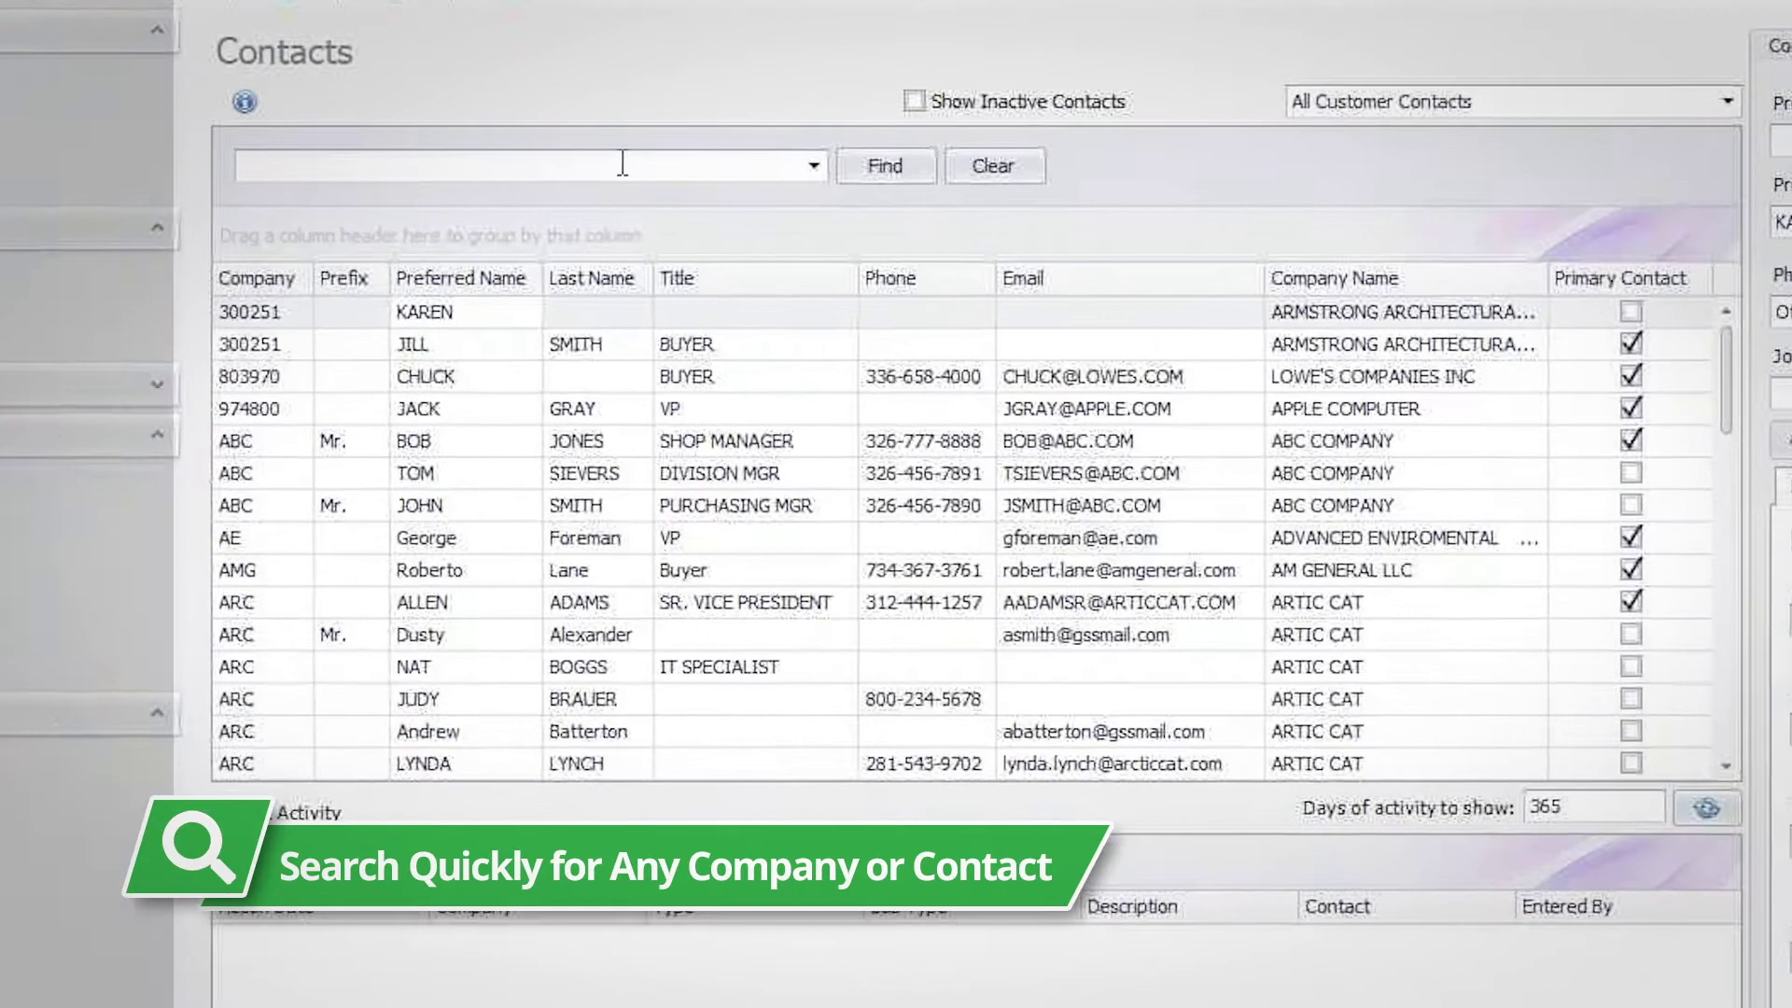
click(628, 164)
text(allen)
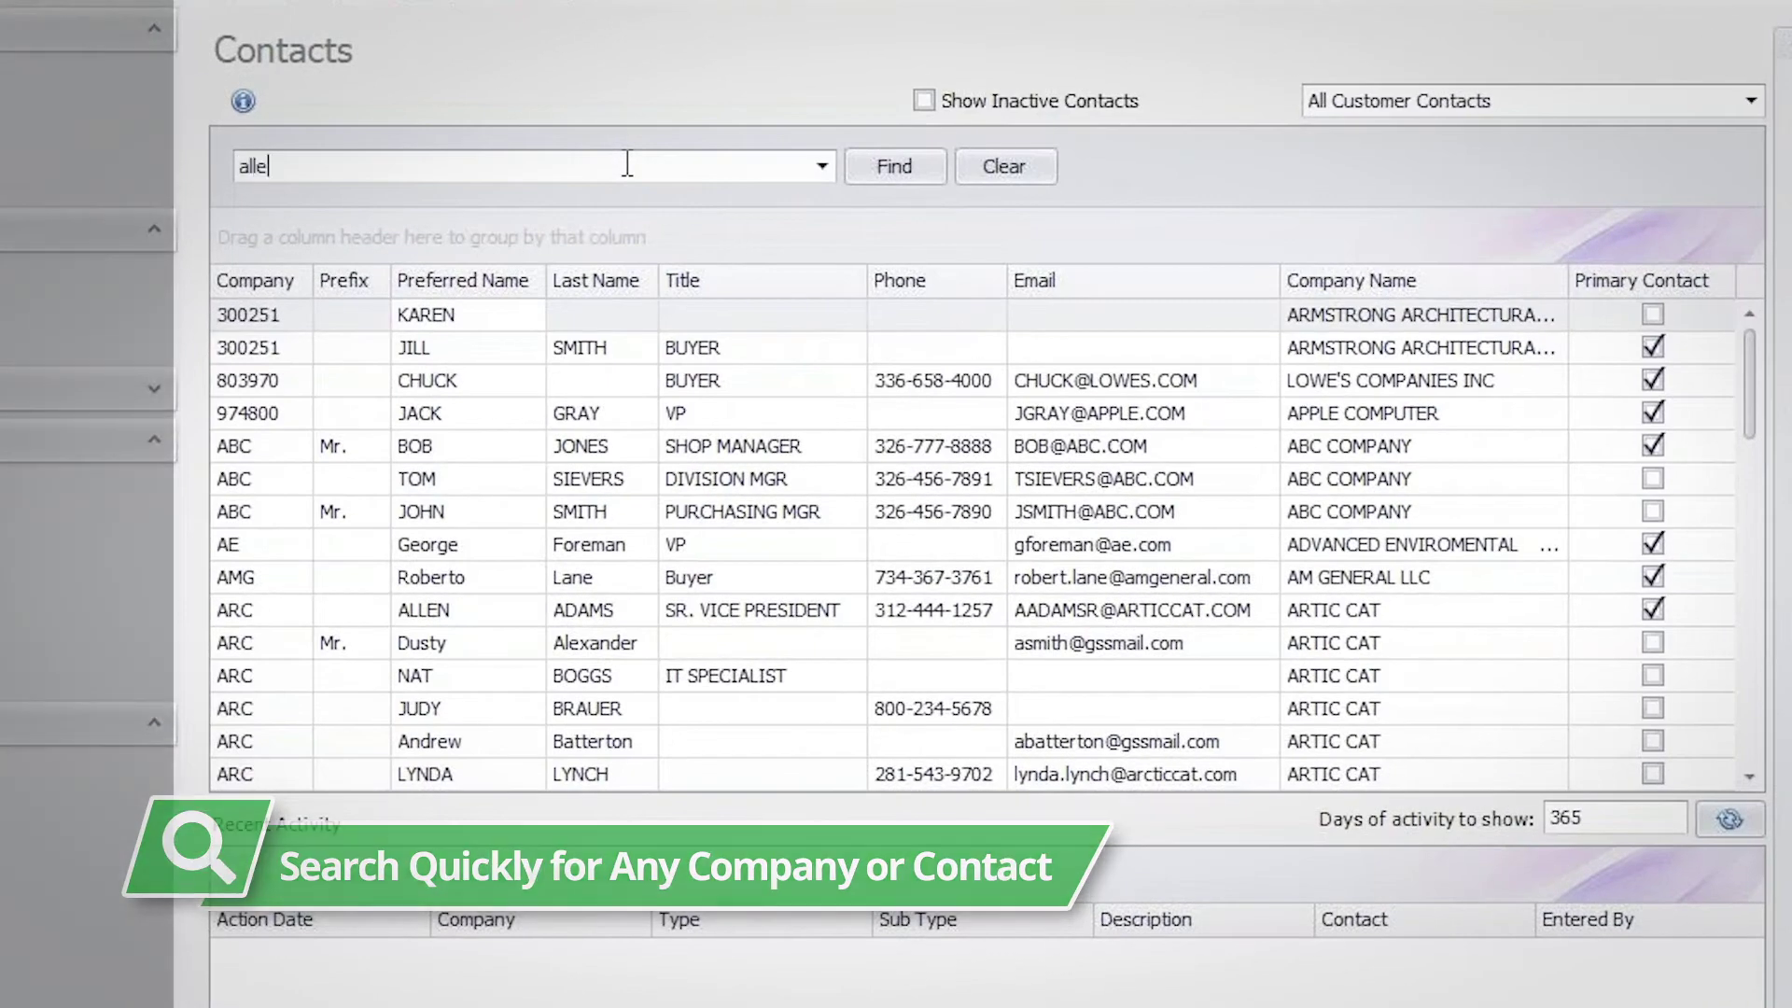
key(Return)
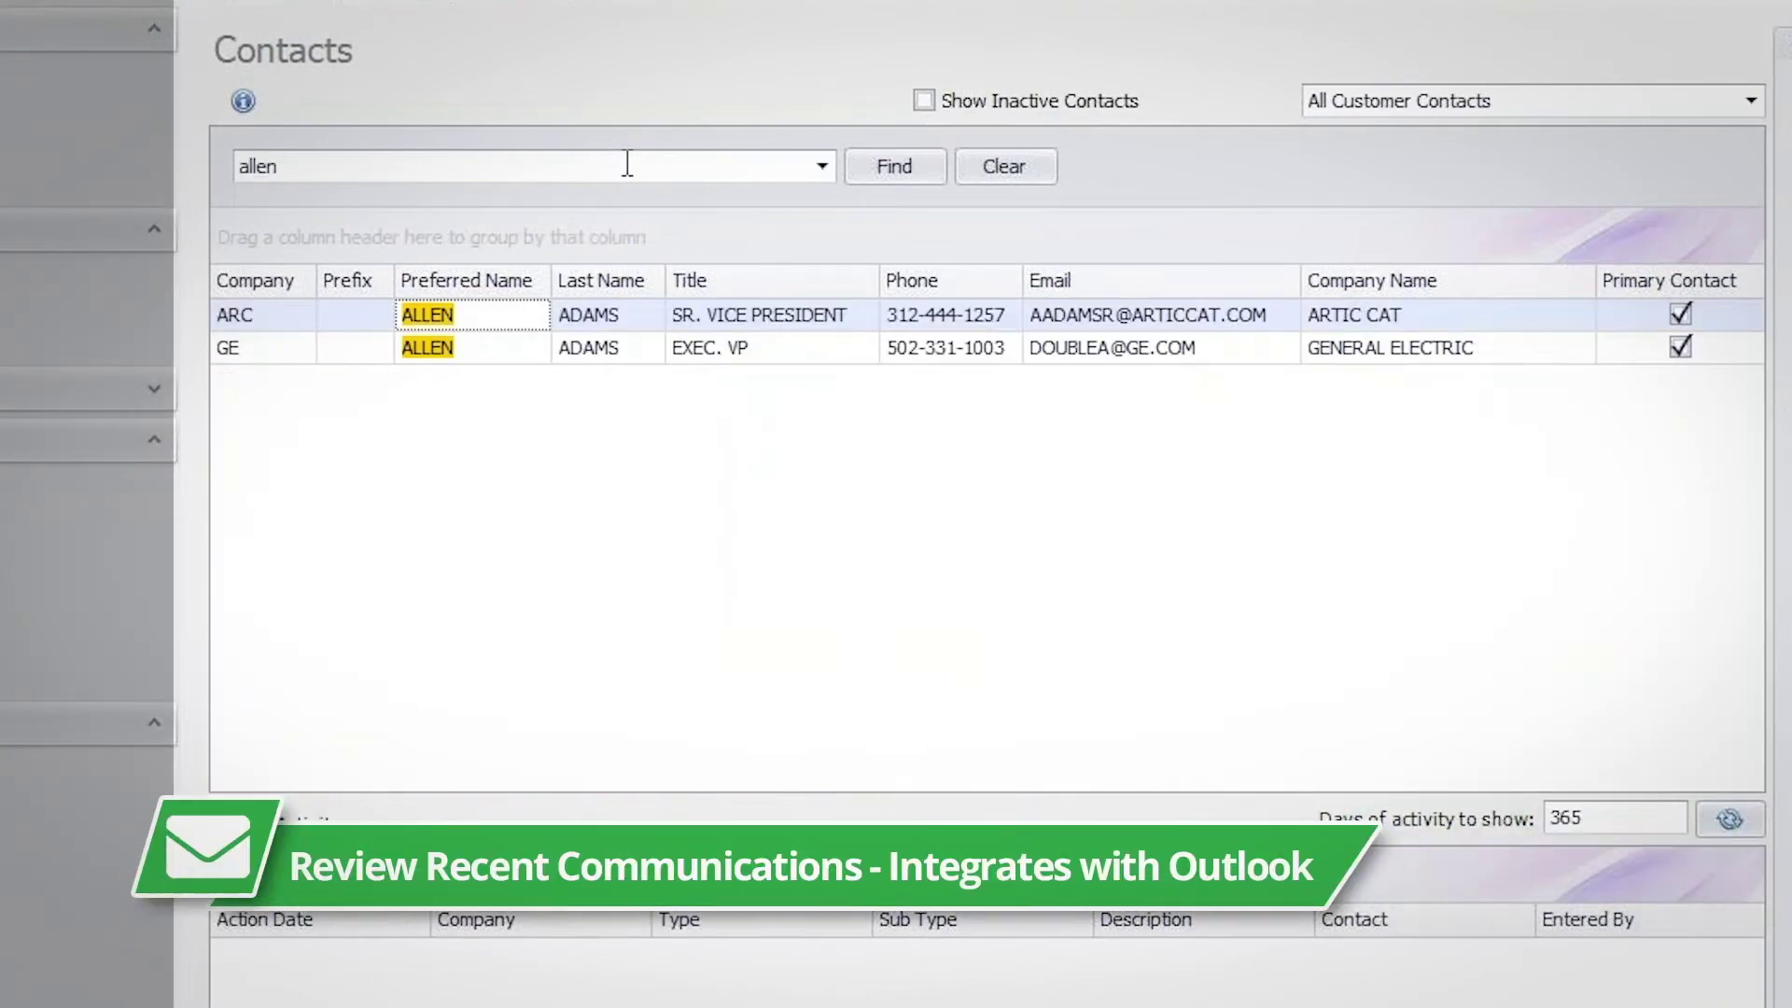
click(760, 314)
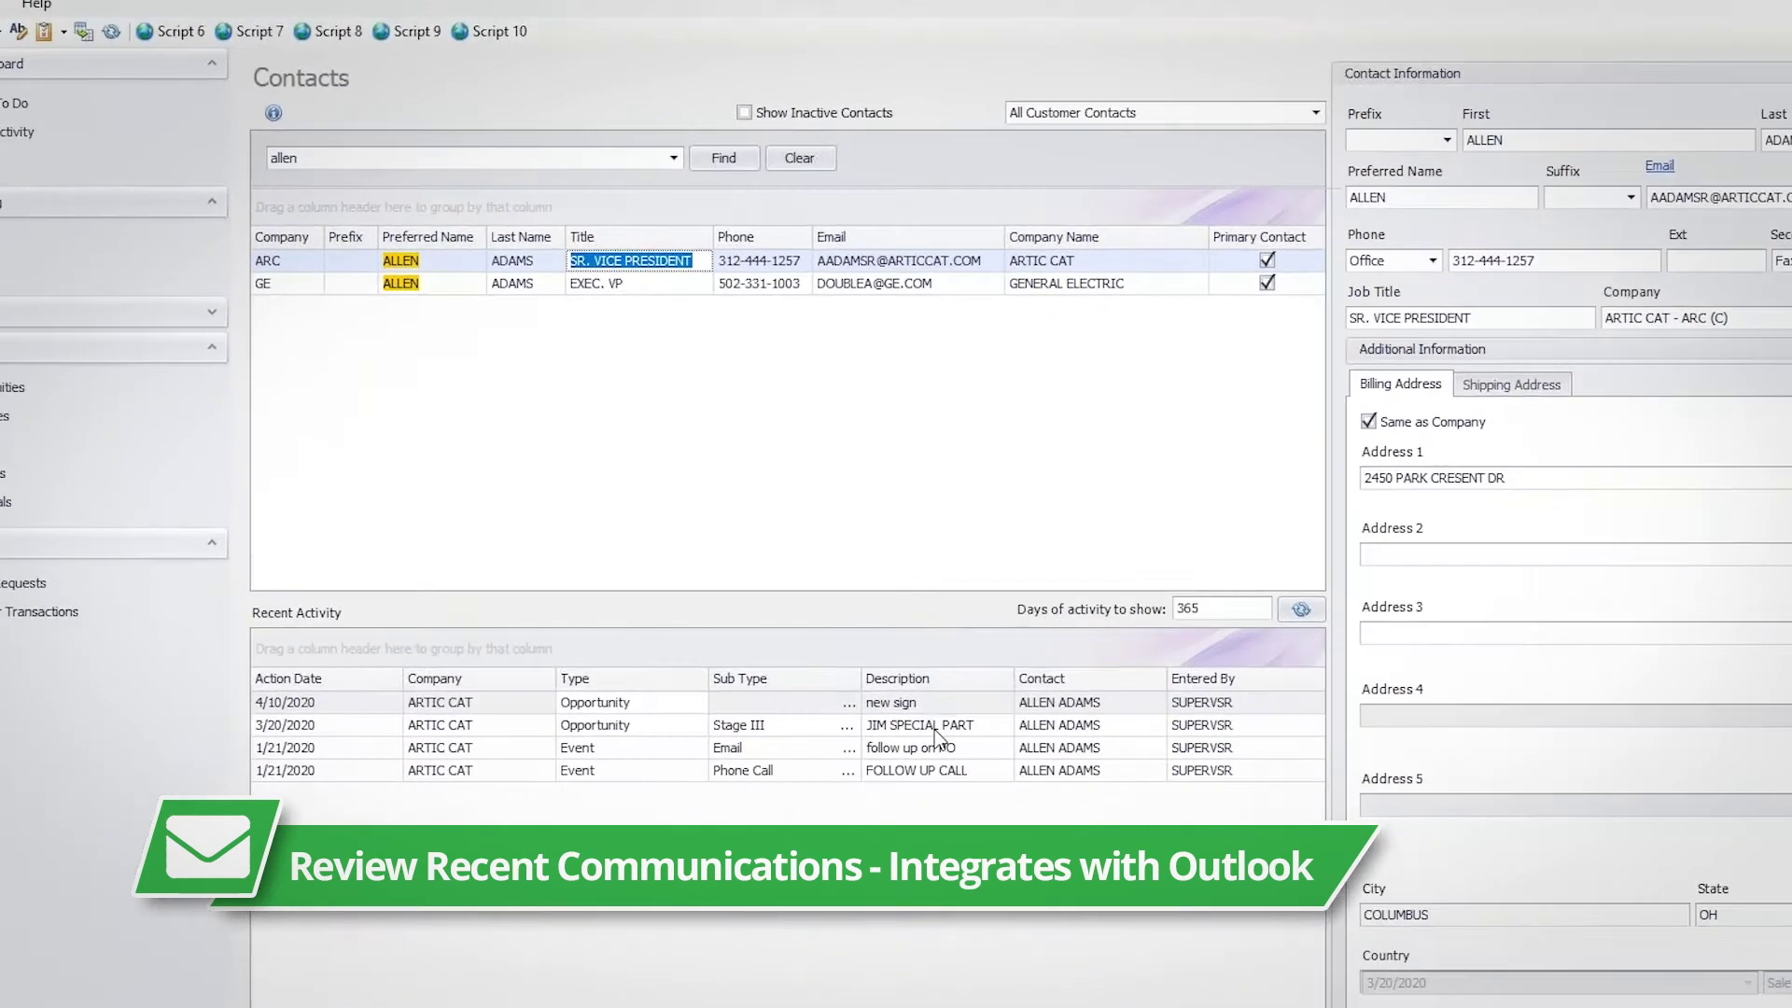
double_click(1023, 812)
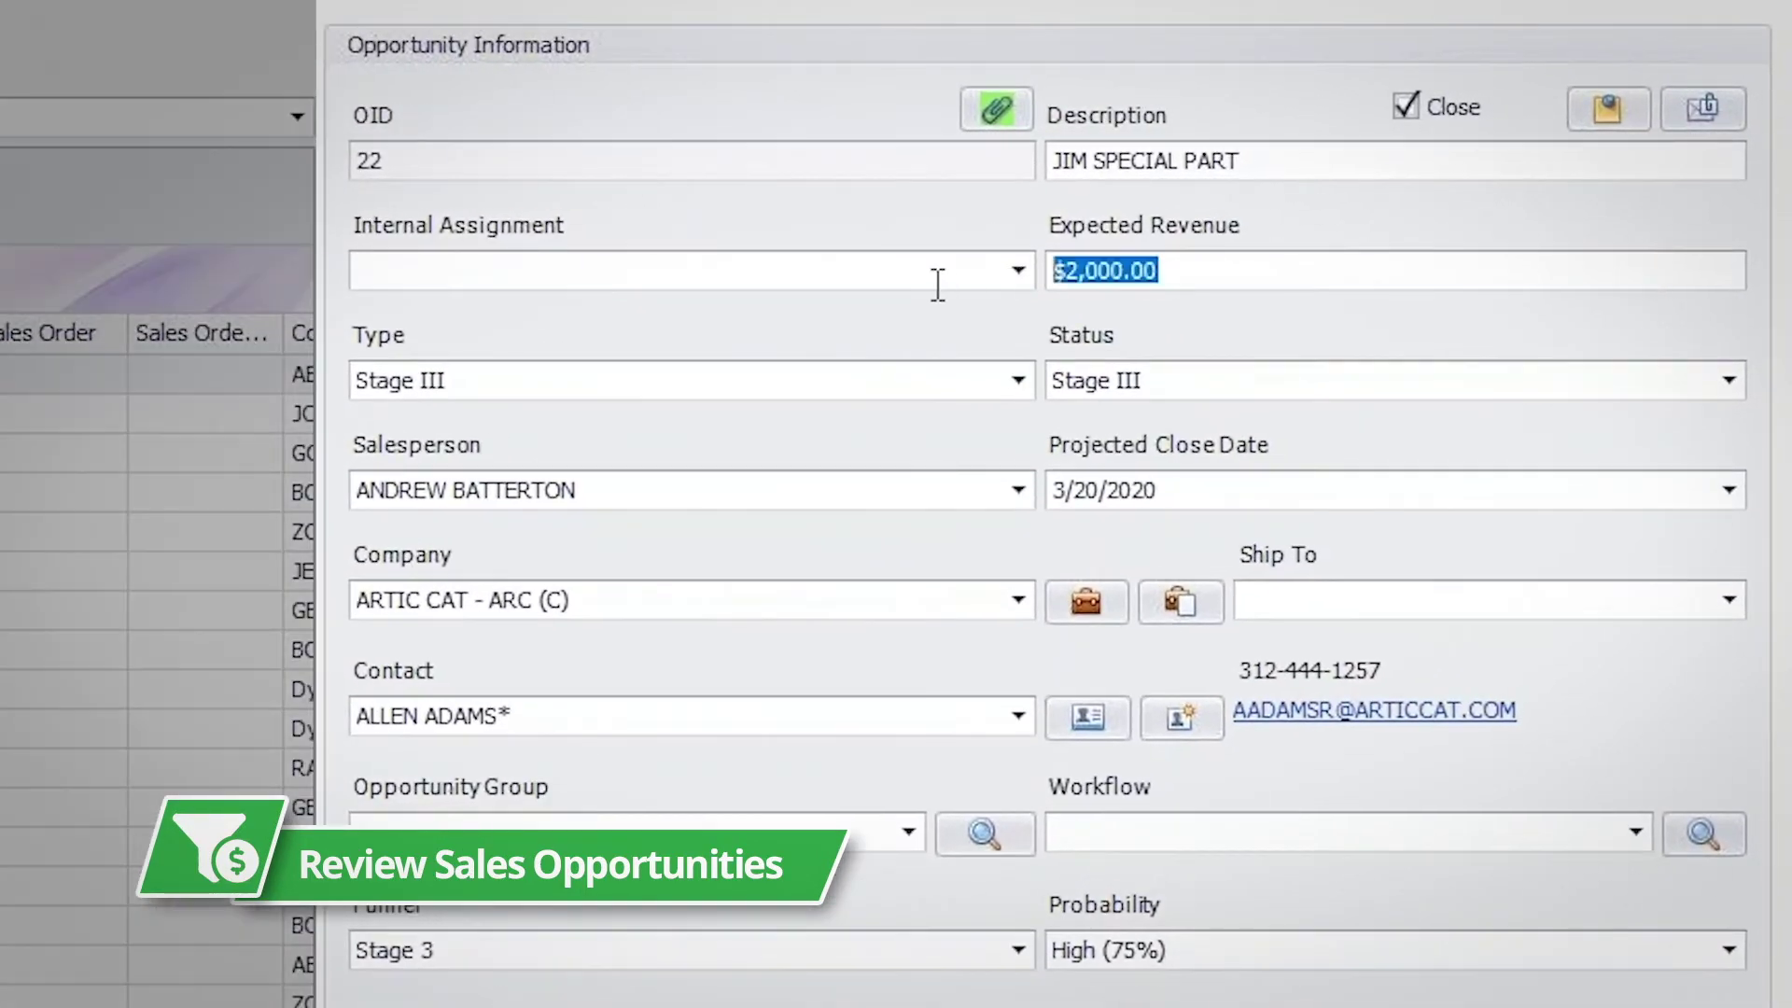
click(1730, 376)
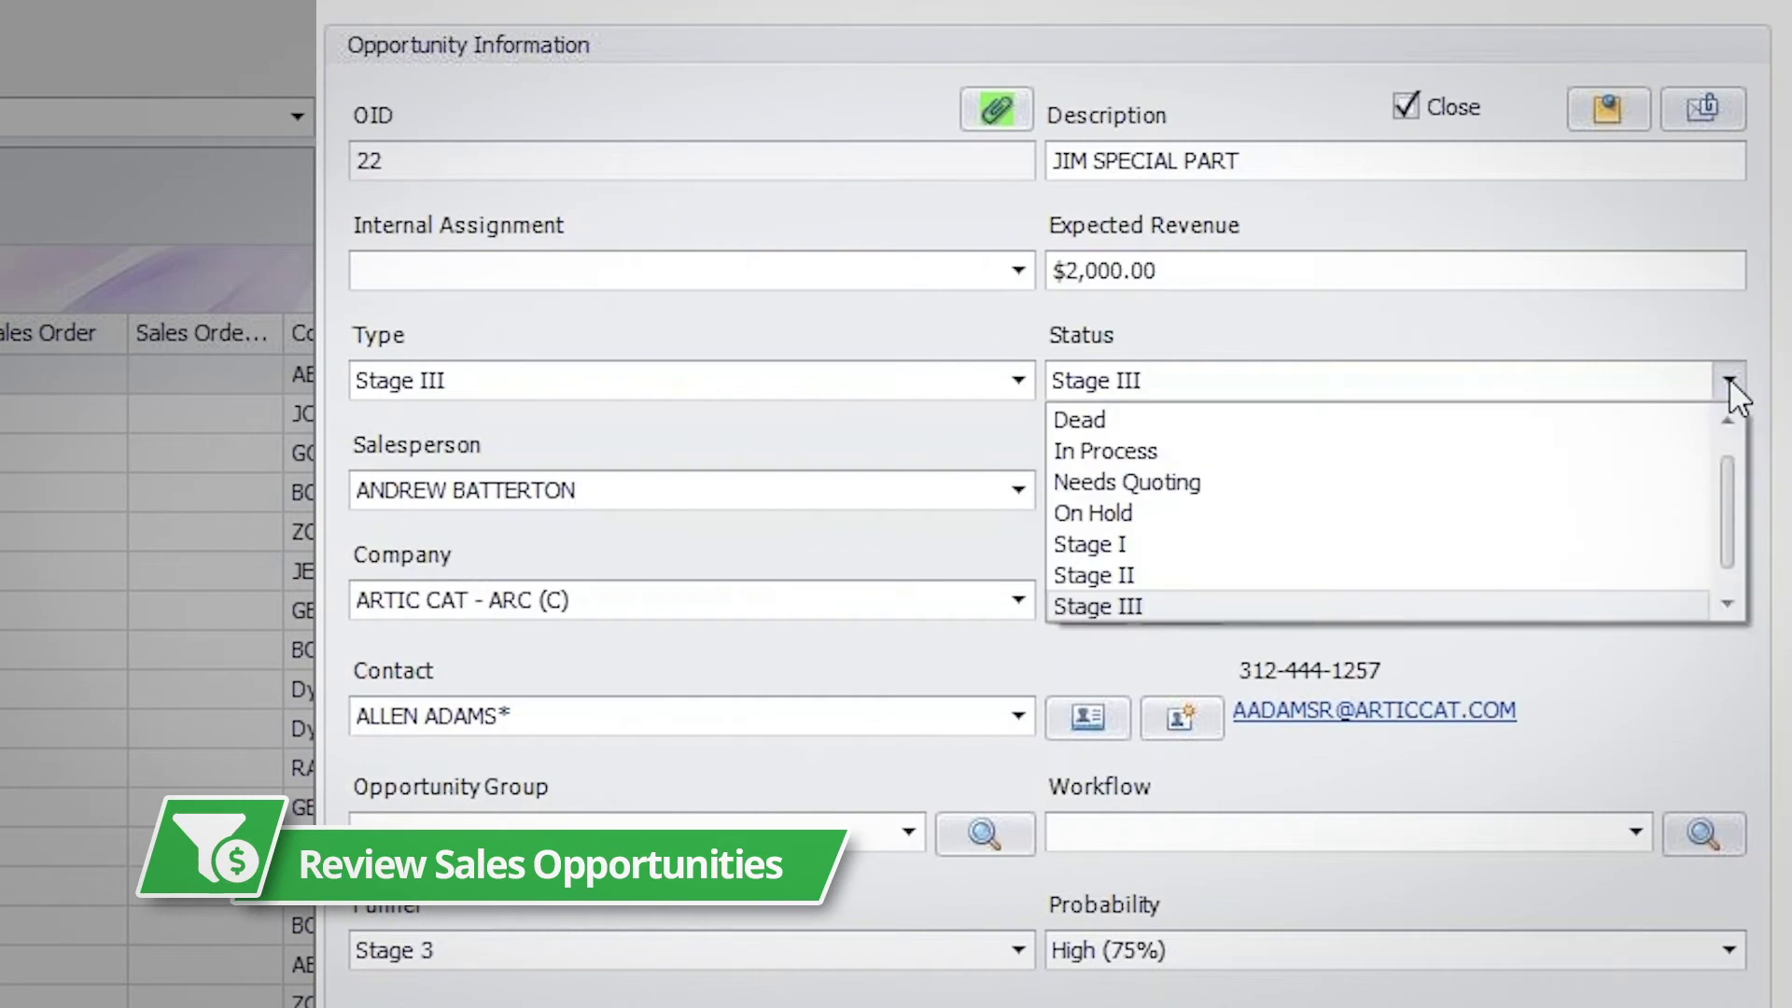
click(1728, 377)
click(1729, 489)
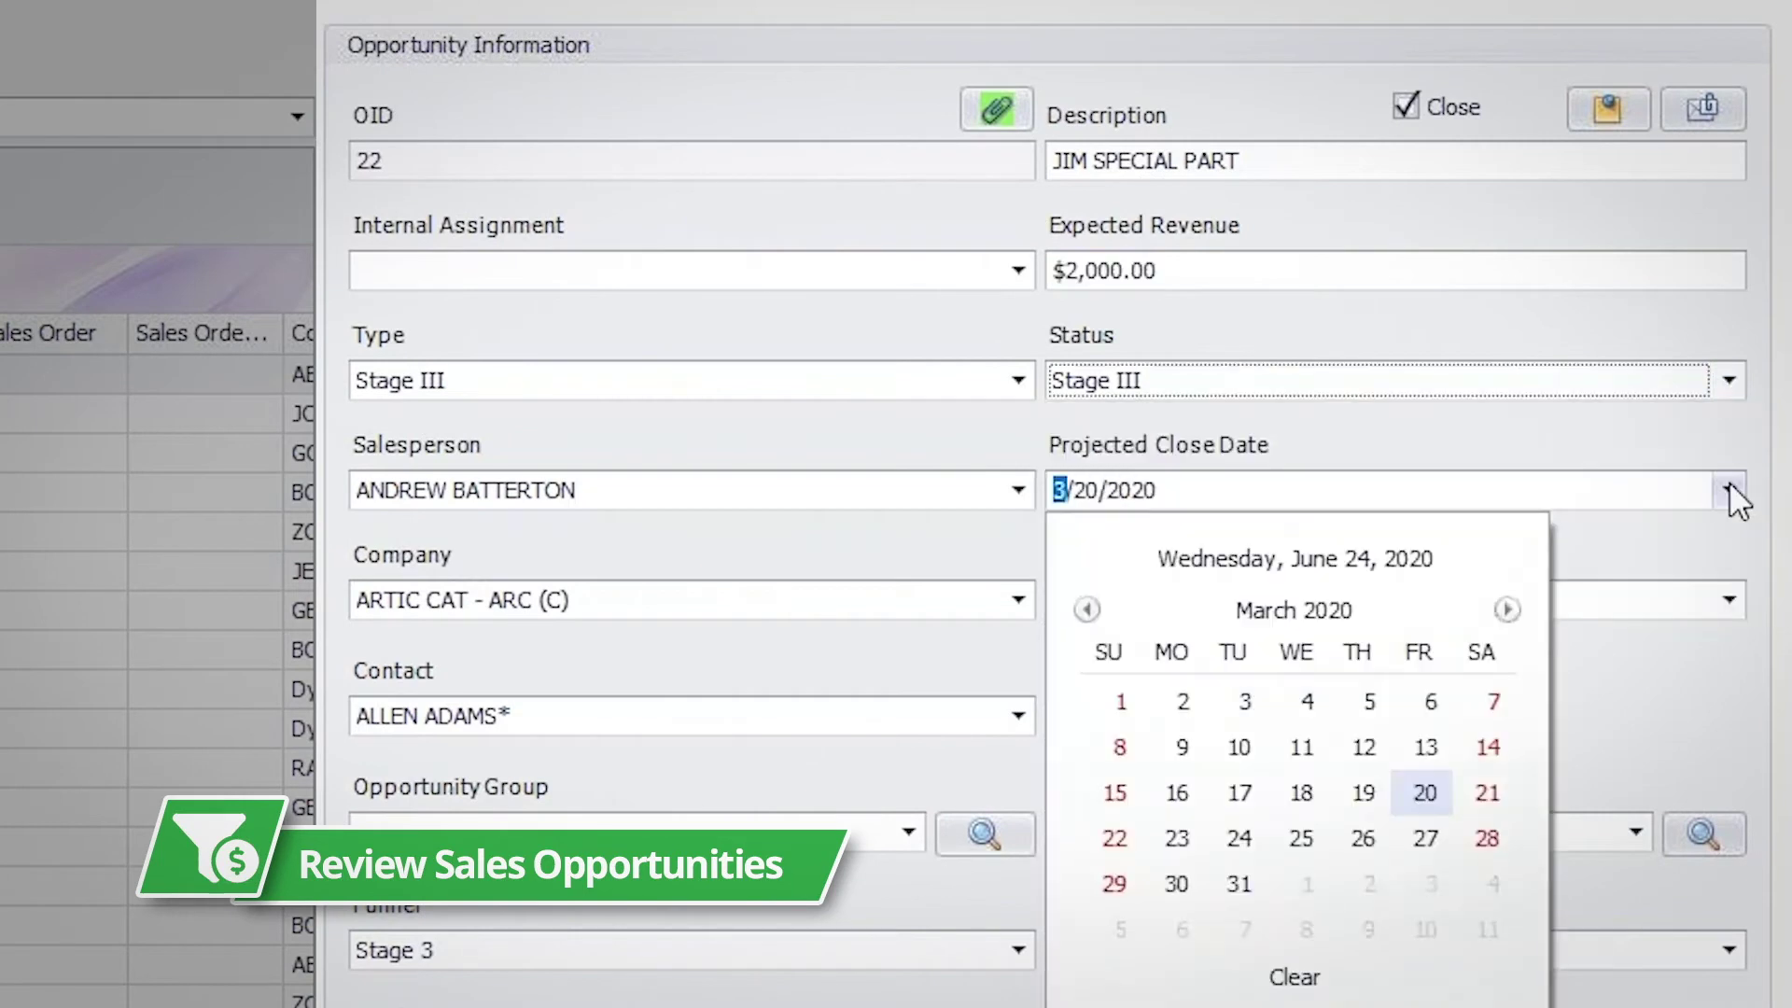
click(1729, 489)
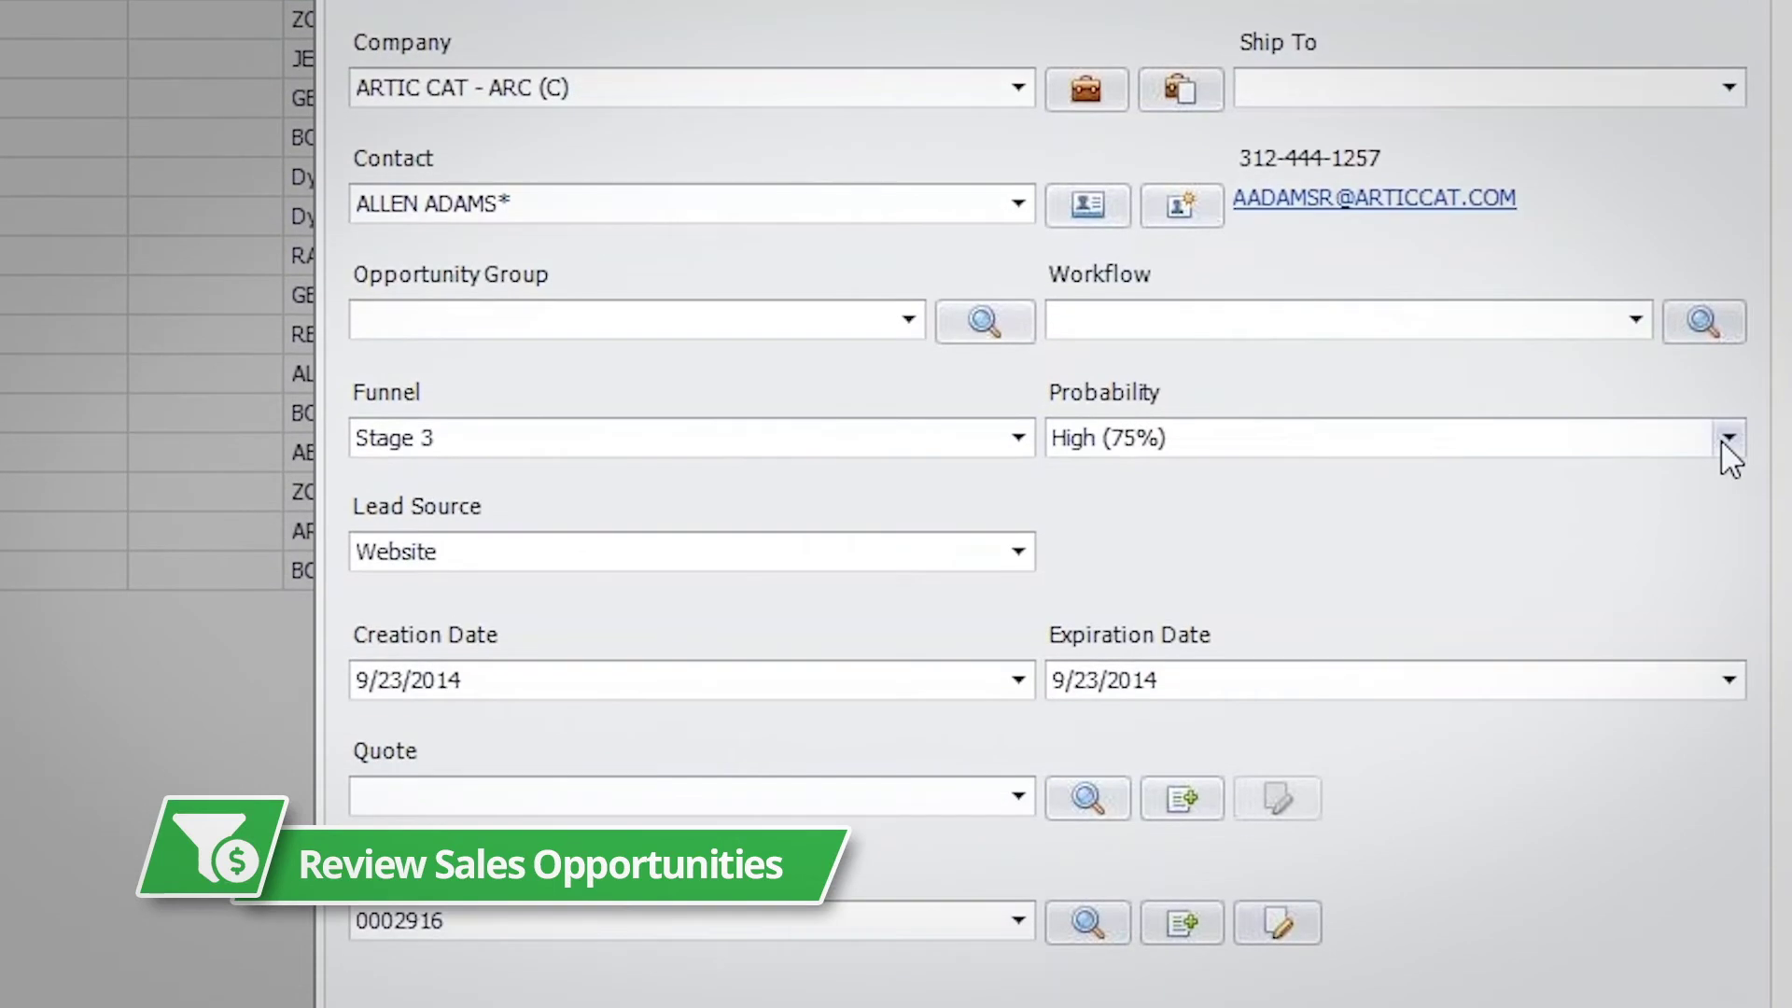
click(1728, 439)
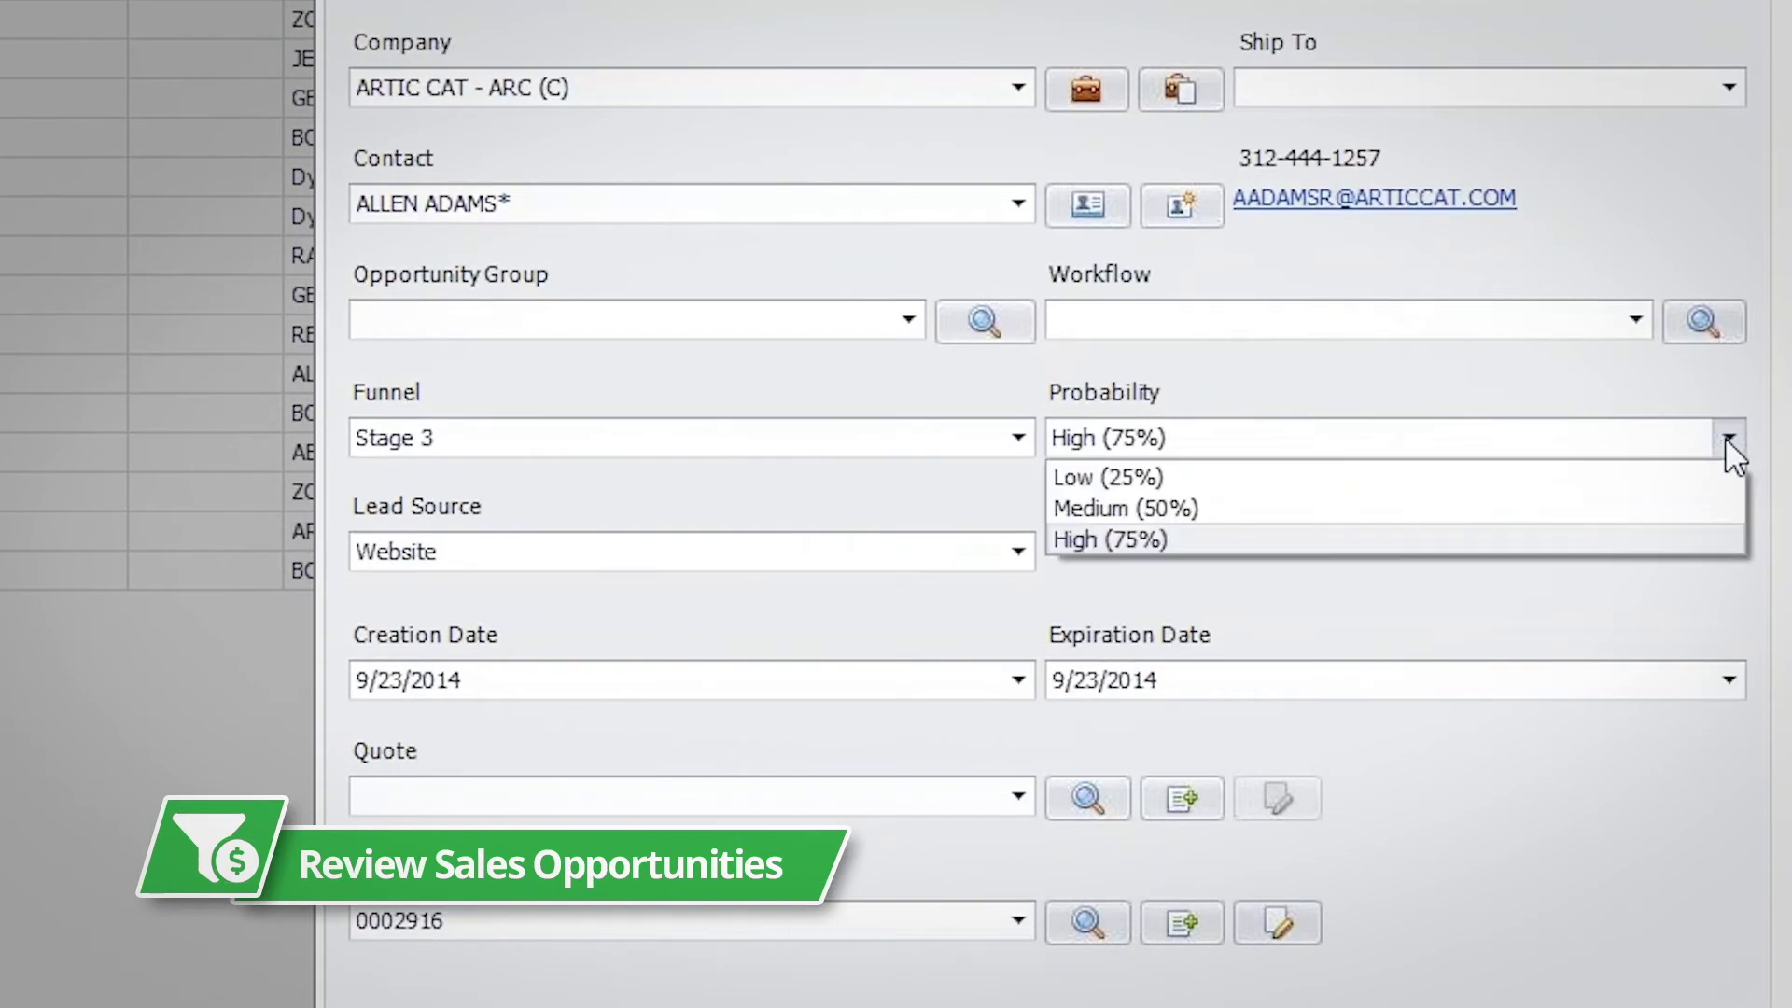
click(1728, 437)
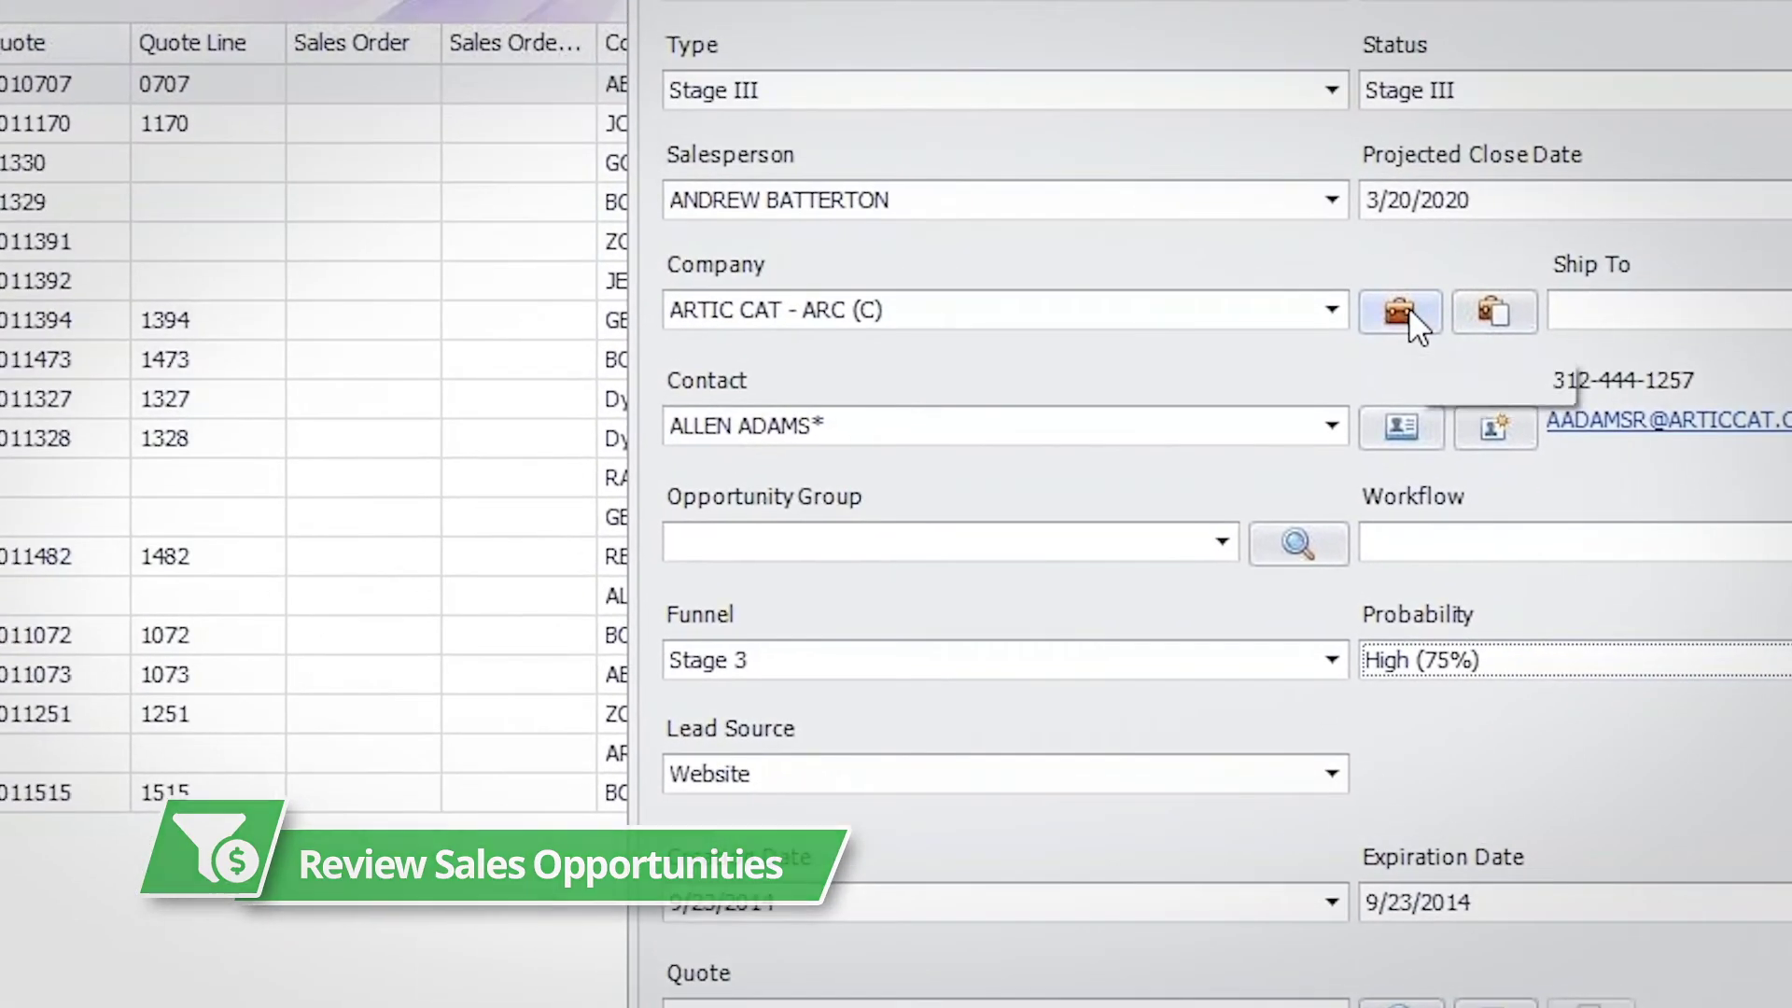
Step: Open the Artic Cat company record and start a new event for it
click(1304, 243)
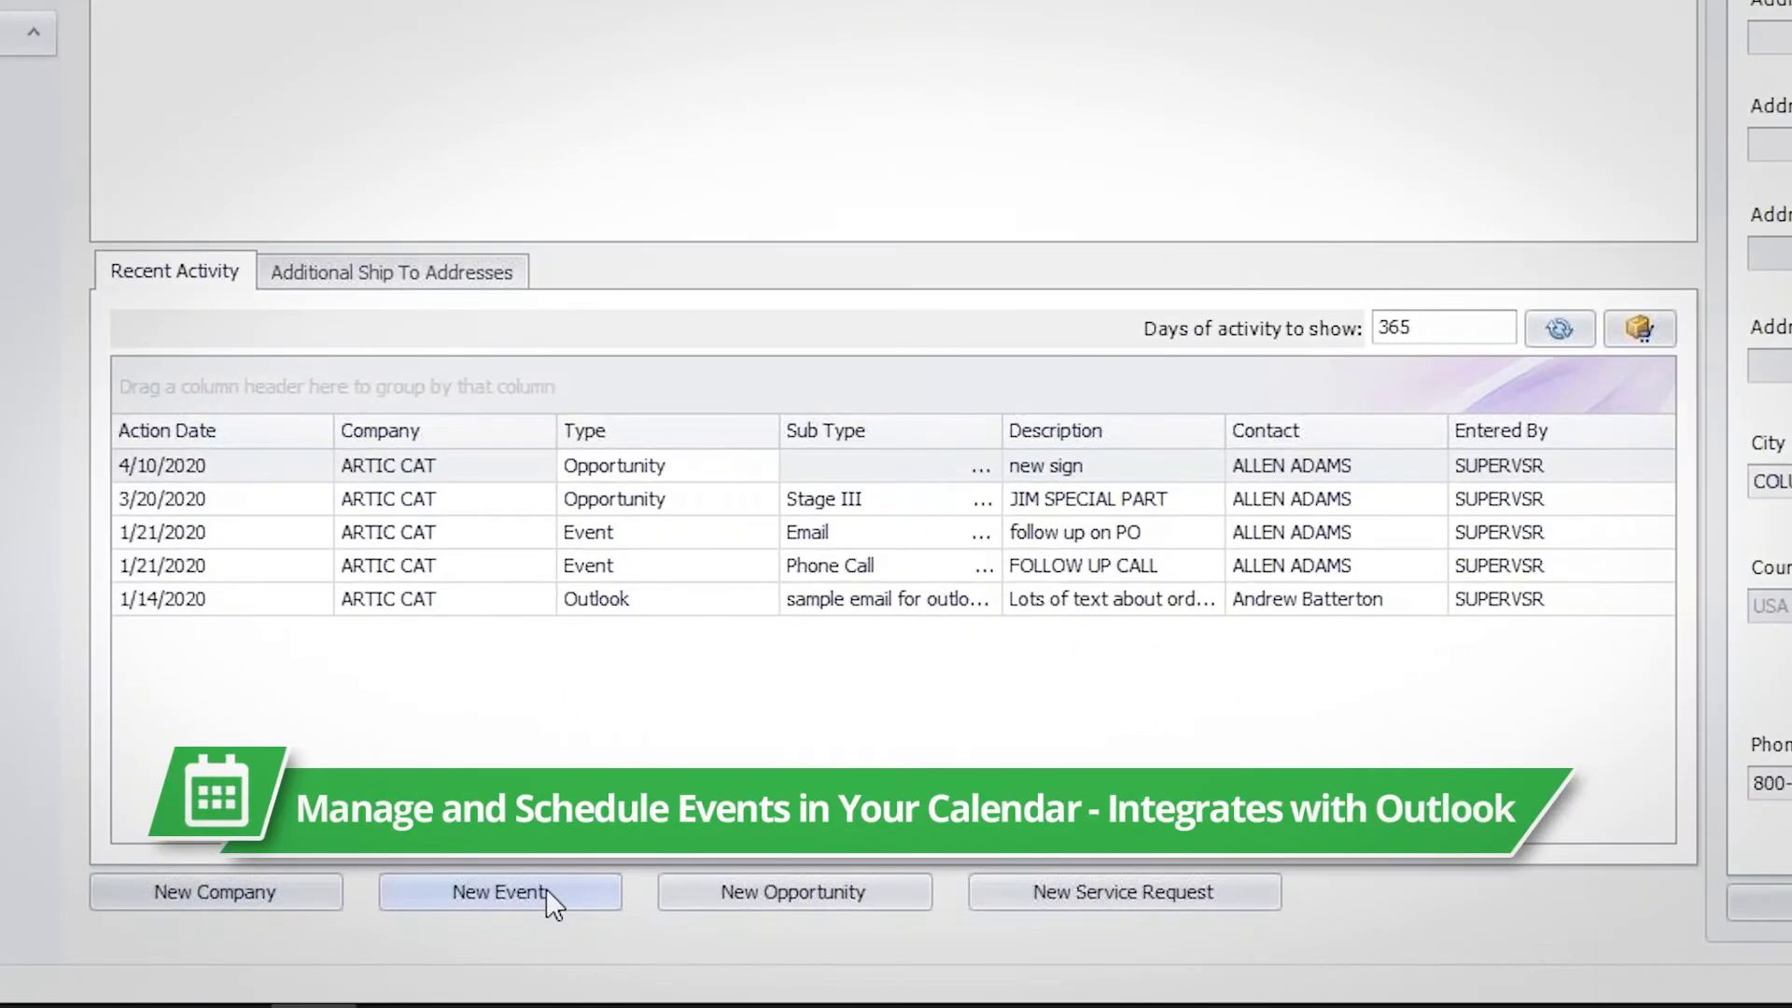
click(546, 889)
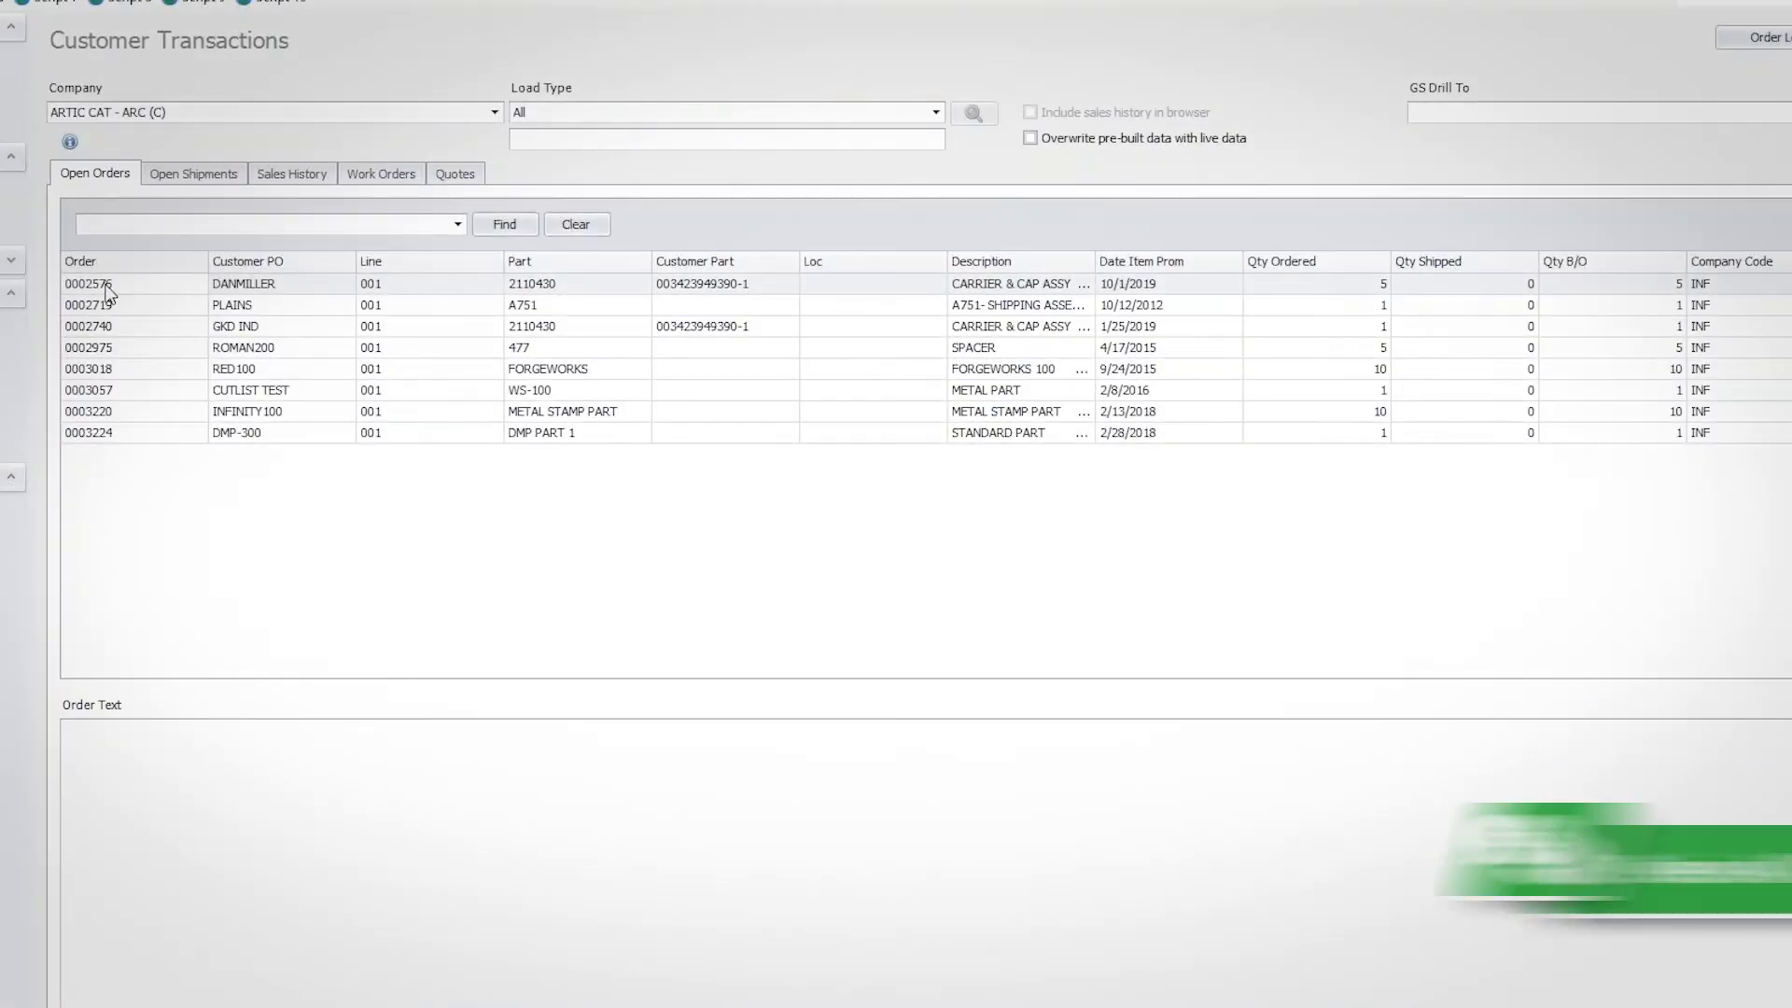
Step: Review Artic Cat's orders 0002576 and 0002740, then its open shipments, sales history, work orders and quotes
click(107, 286)
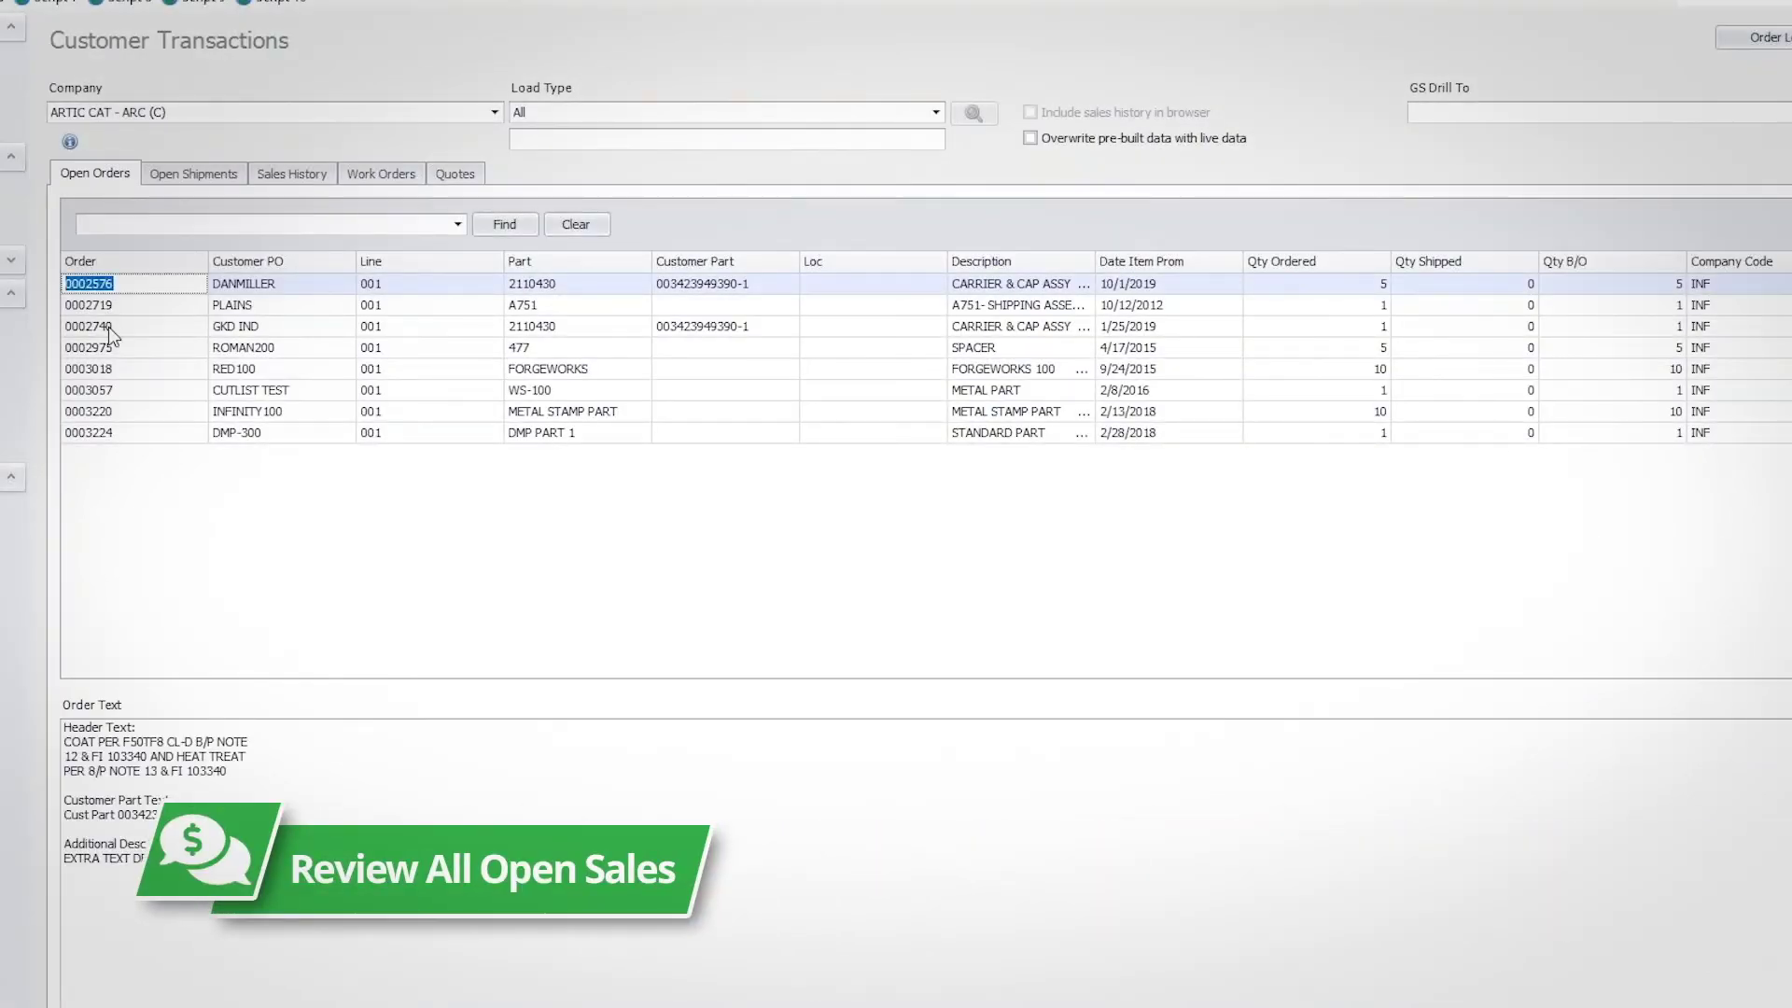
click(108, 326)
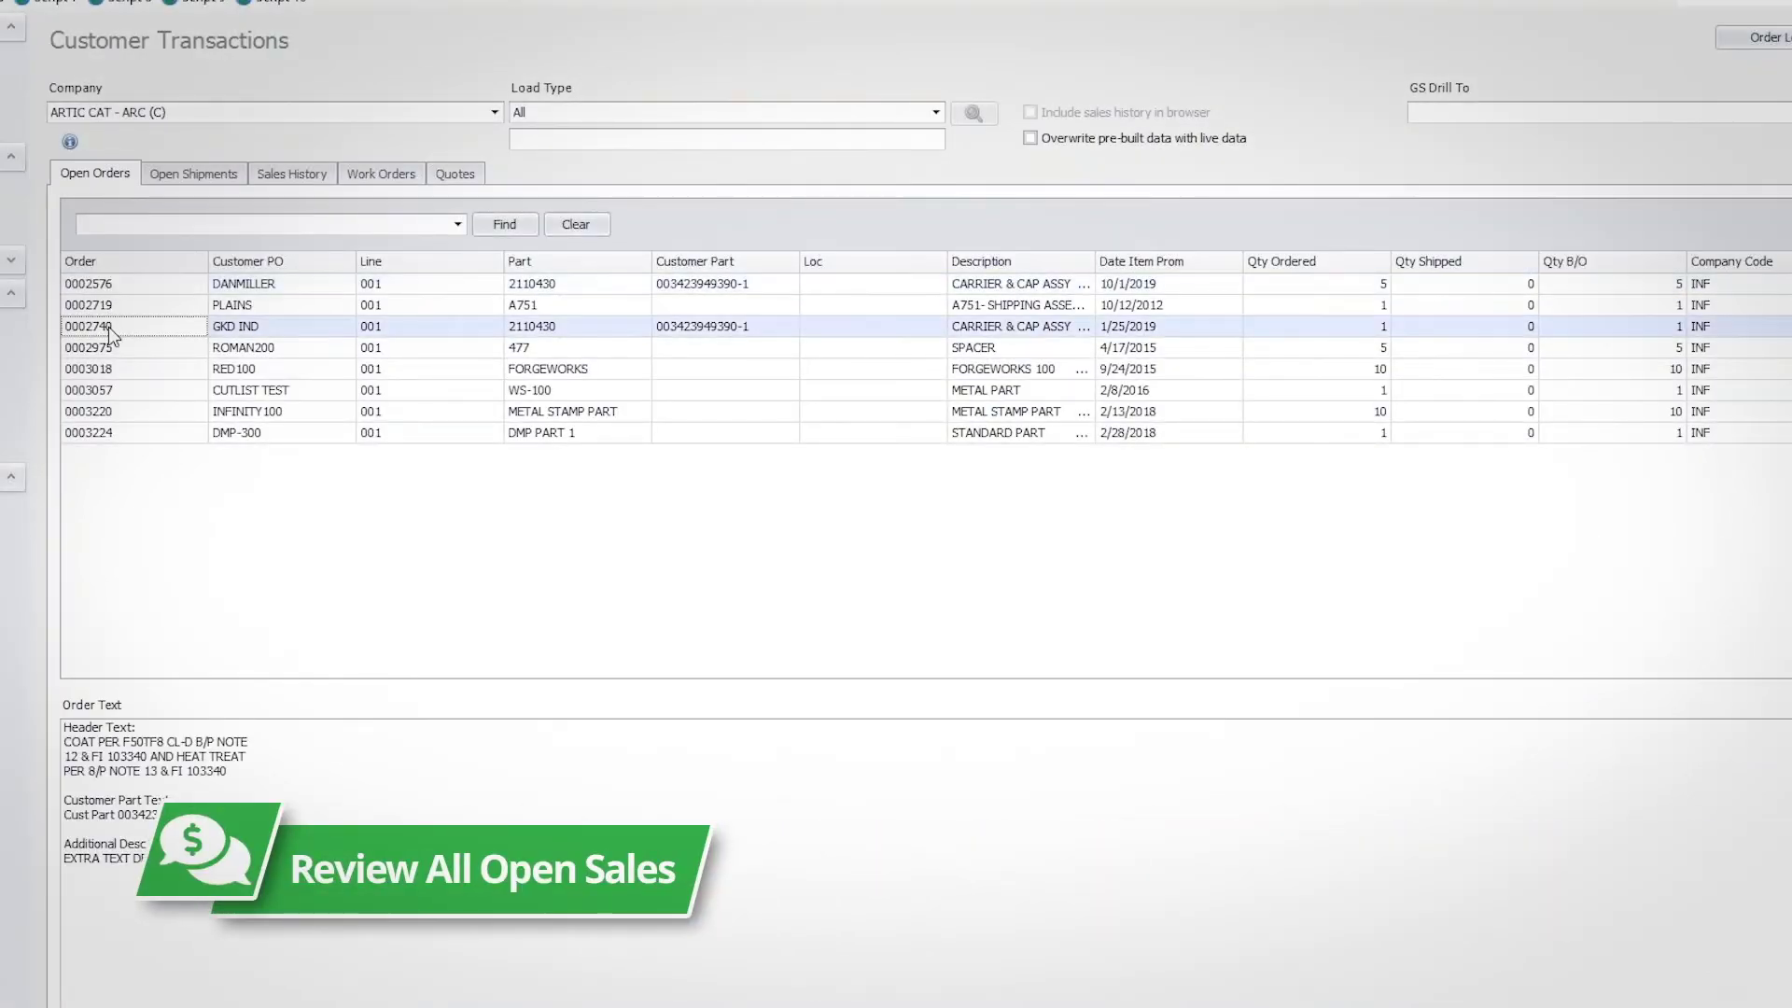
click(215, 172)
click(288, 173)
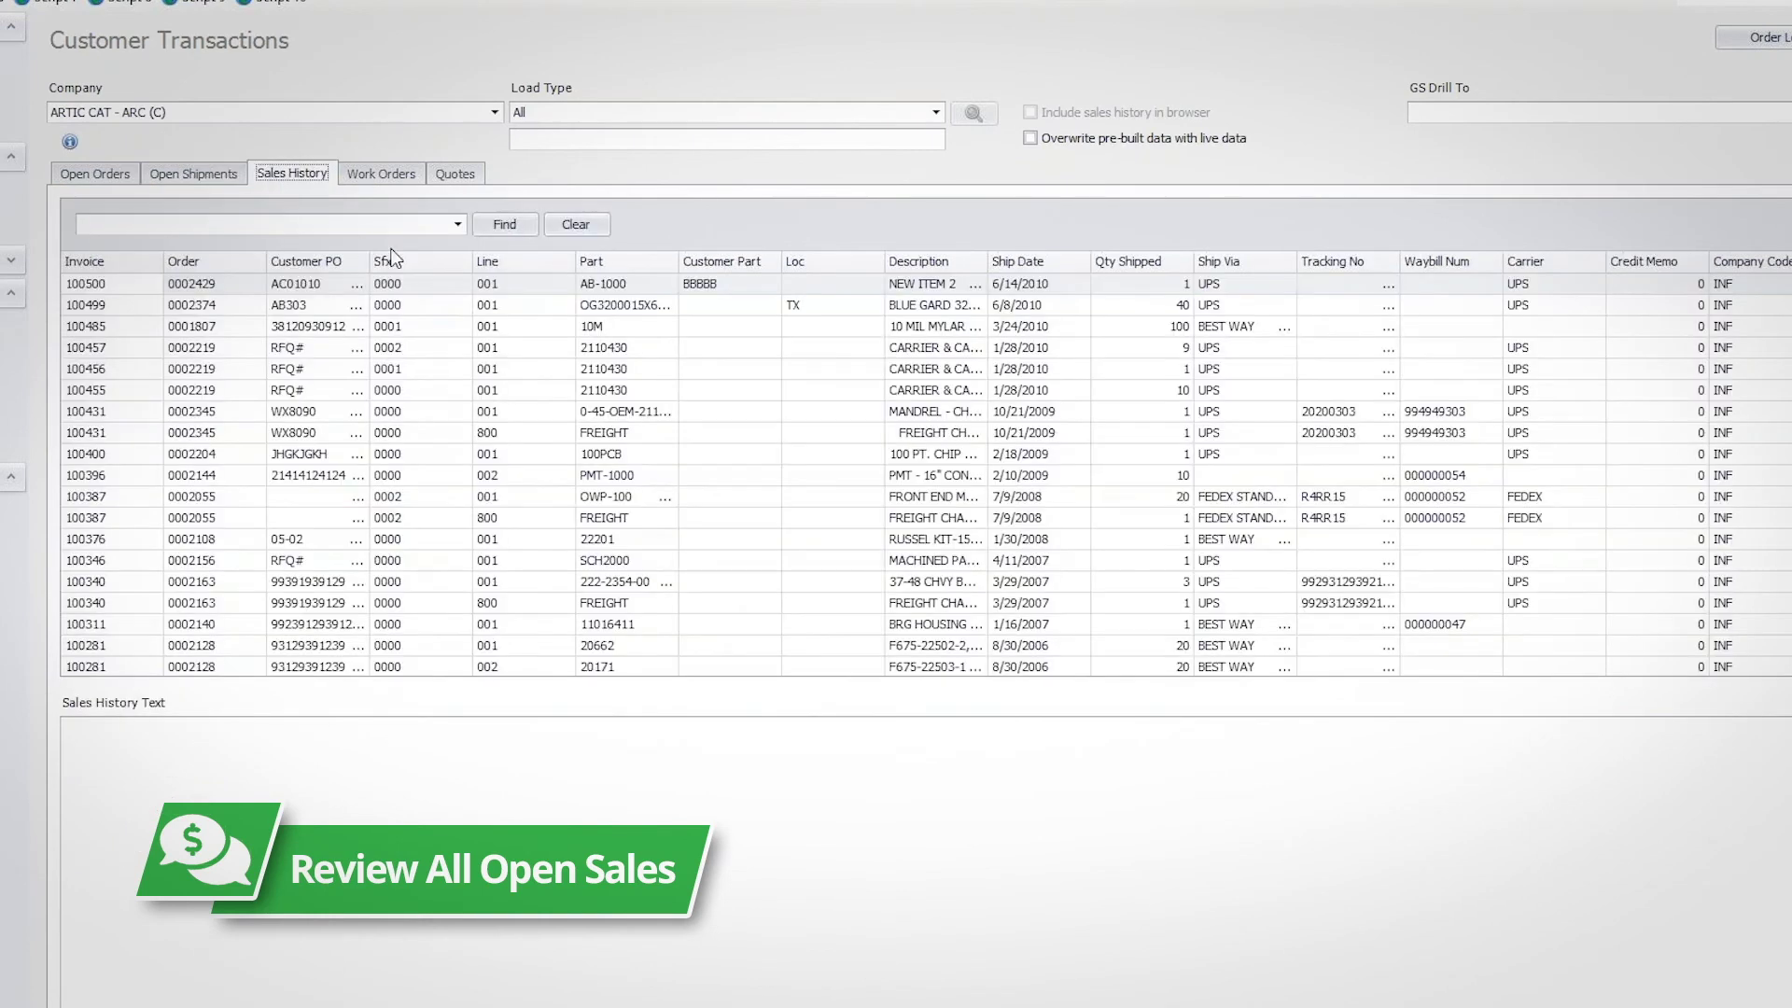
scroll(476, 334, down, 5)
scroll(476, 333, down, 5)
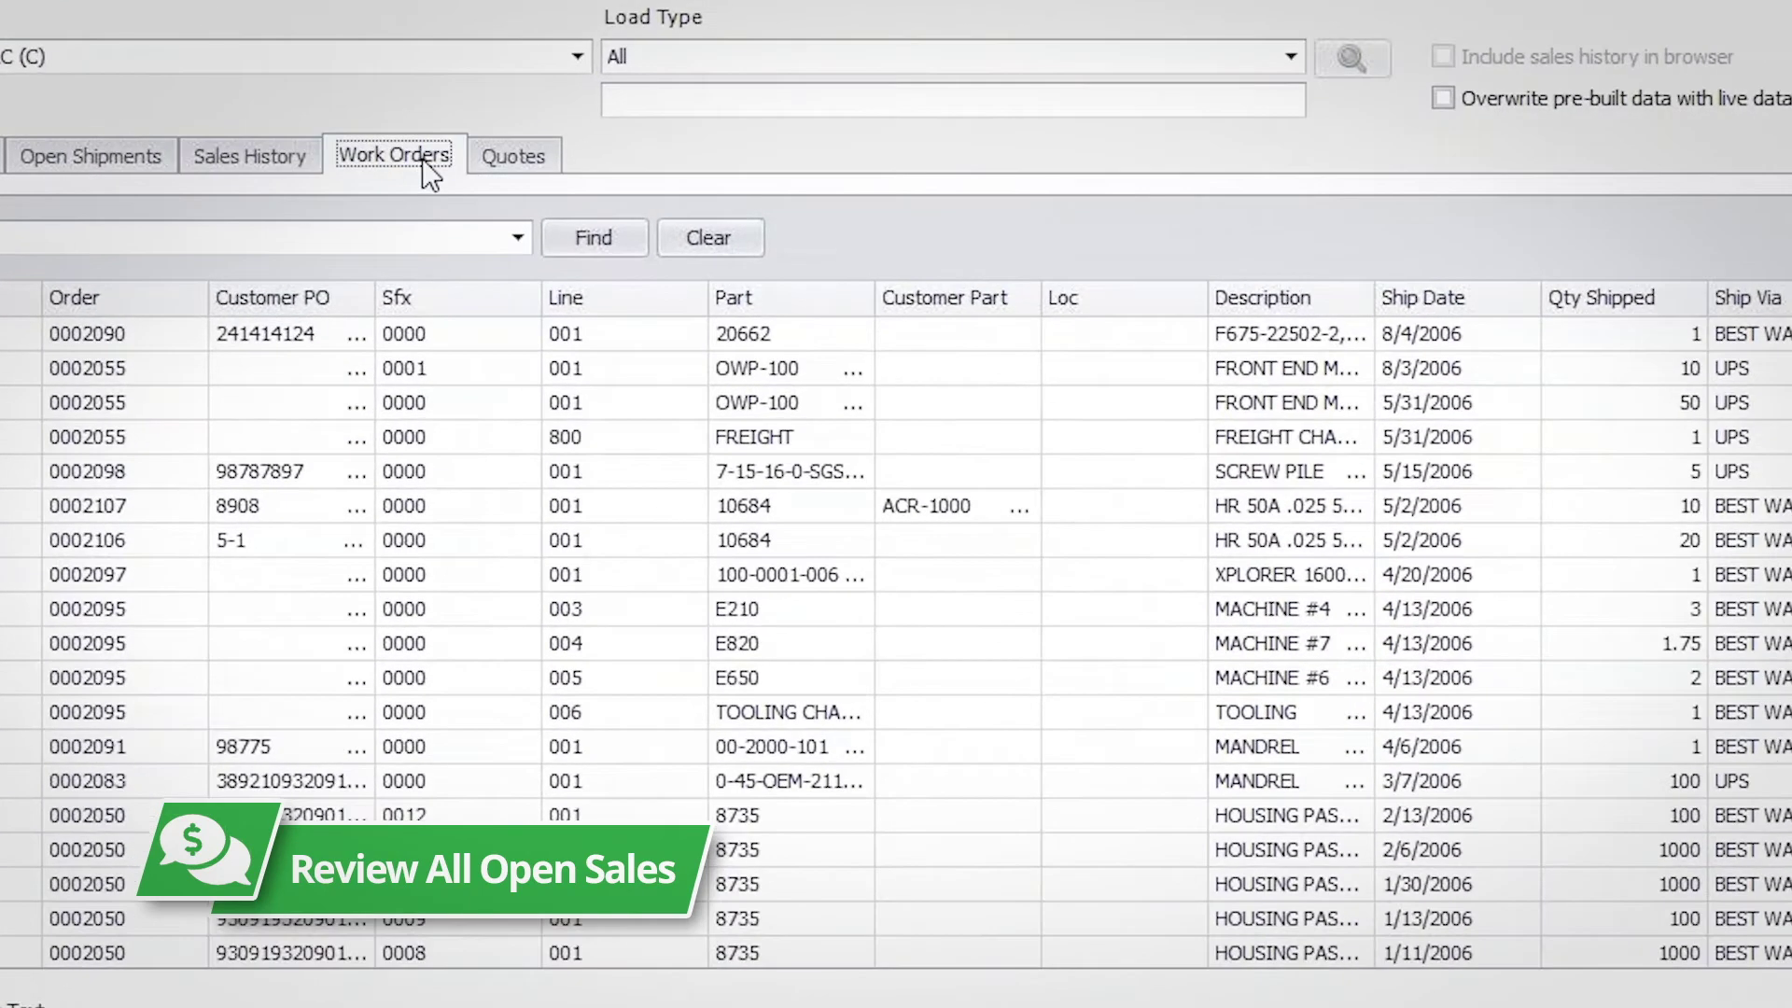
click(422, 158)
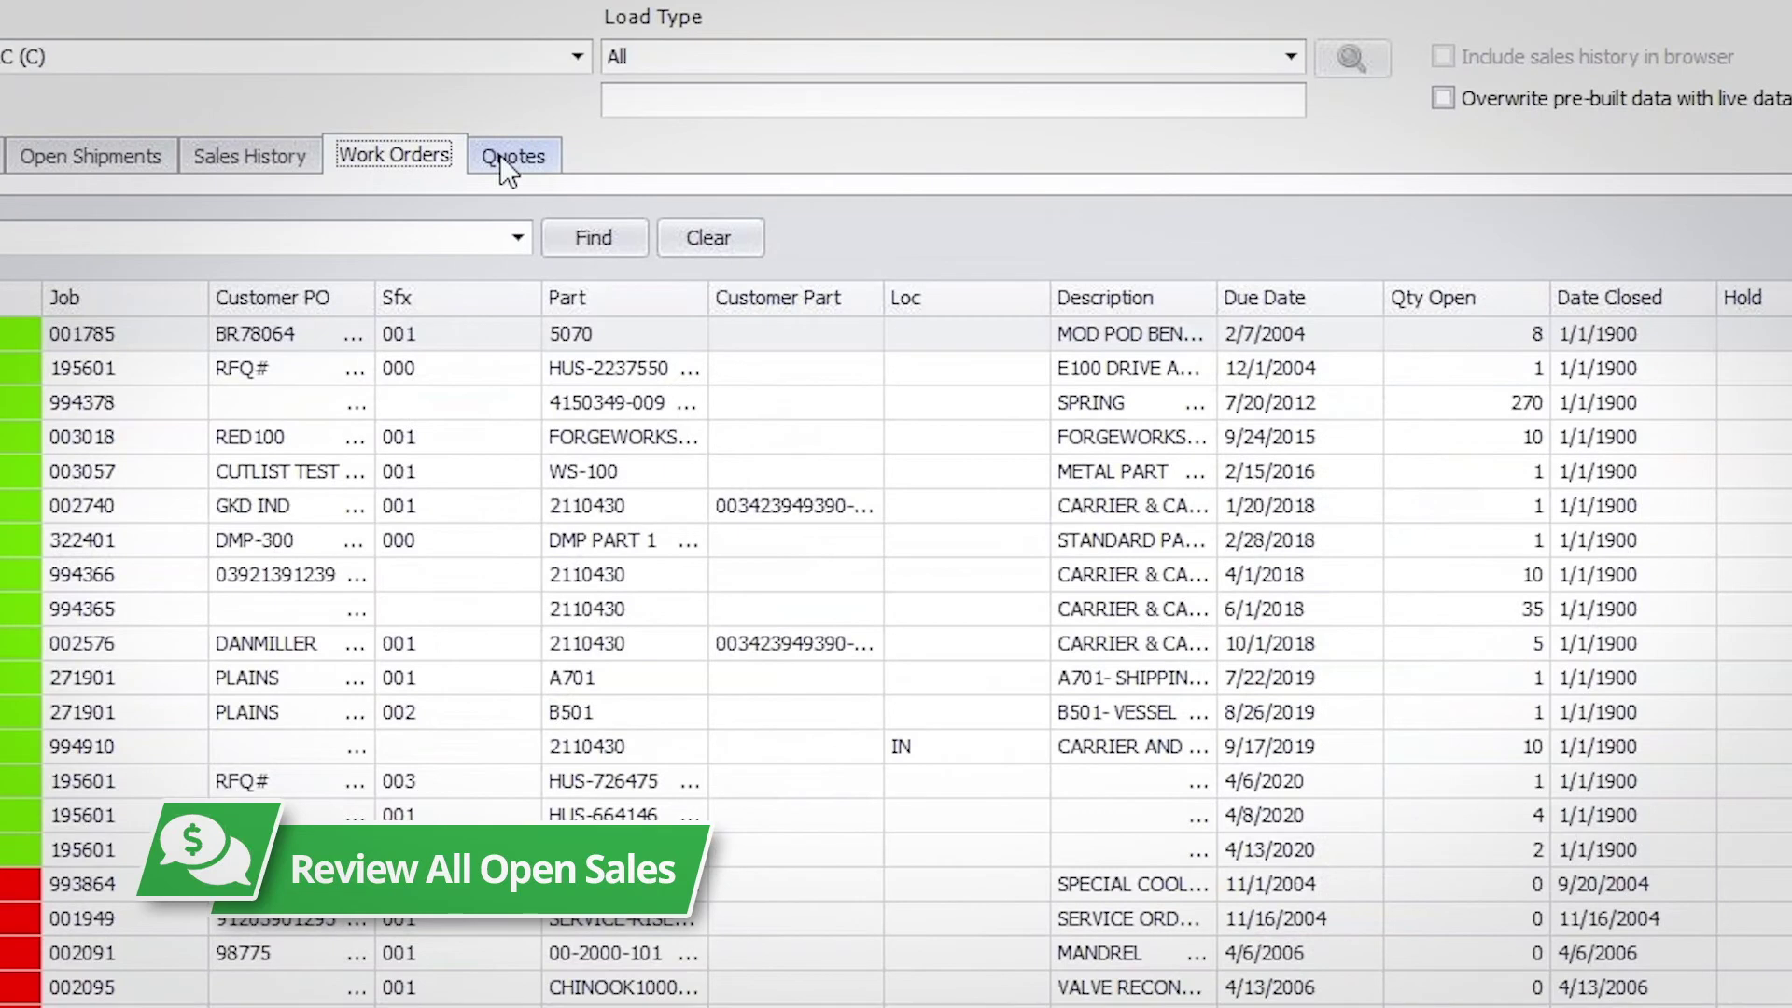
click(508, 165)
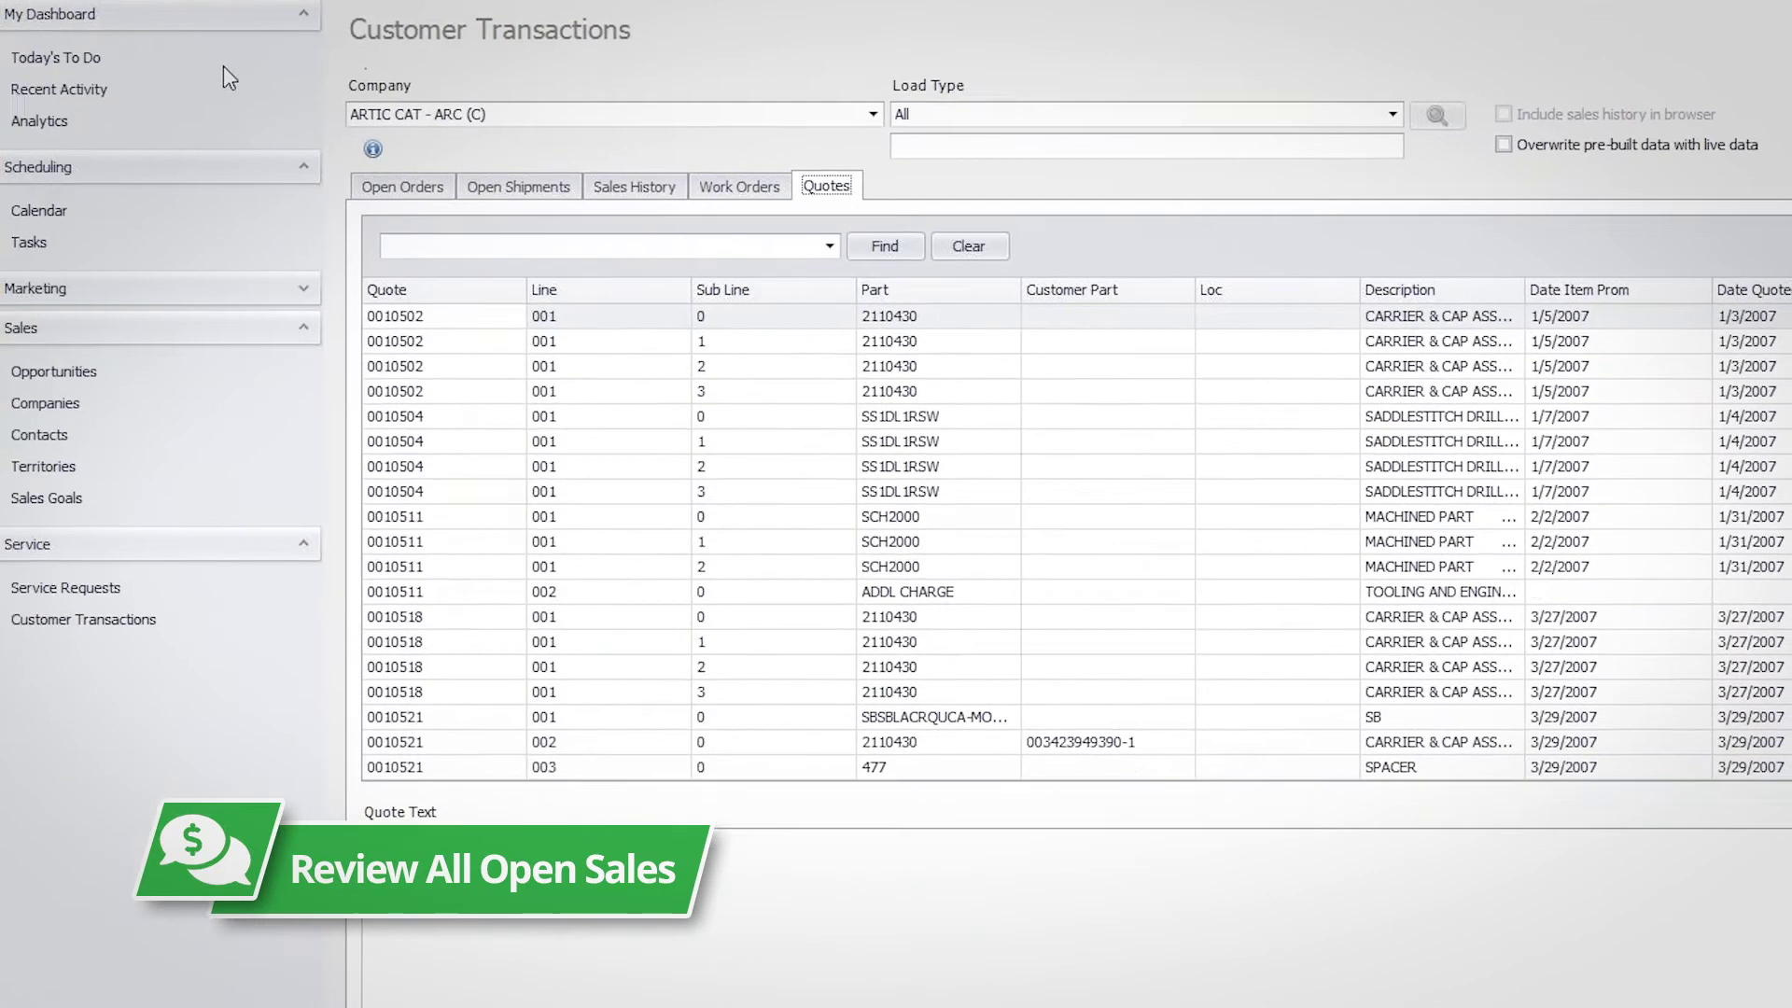
click(84, 127)
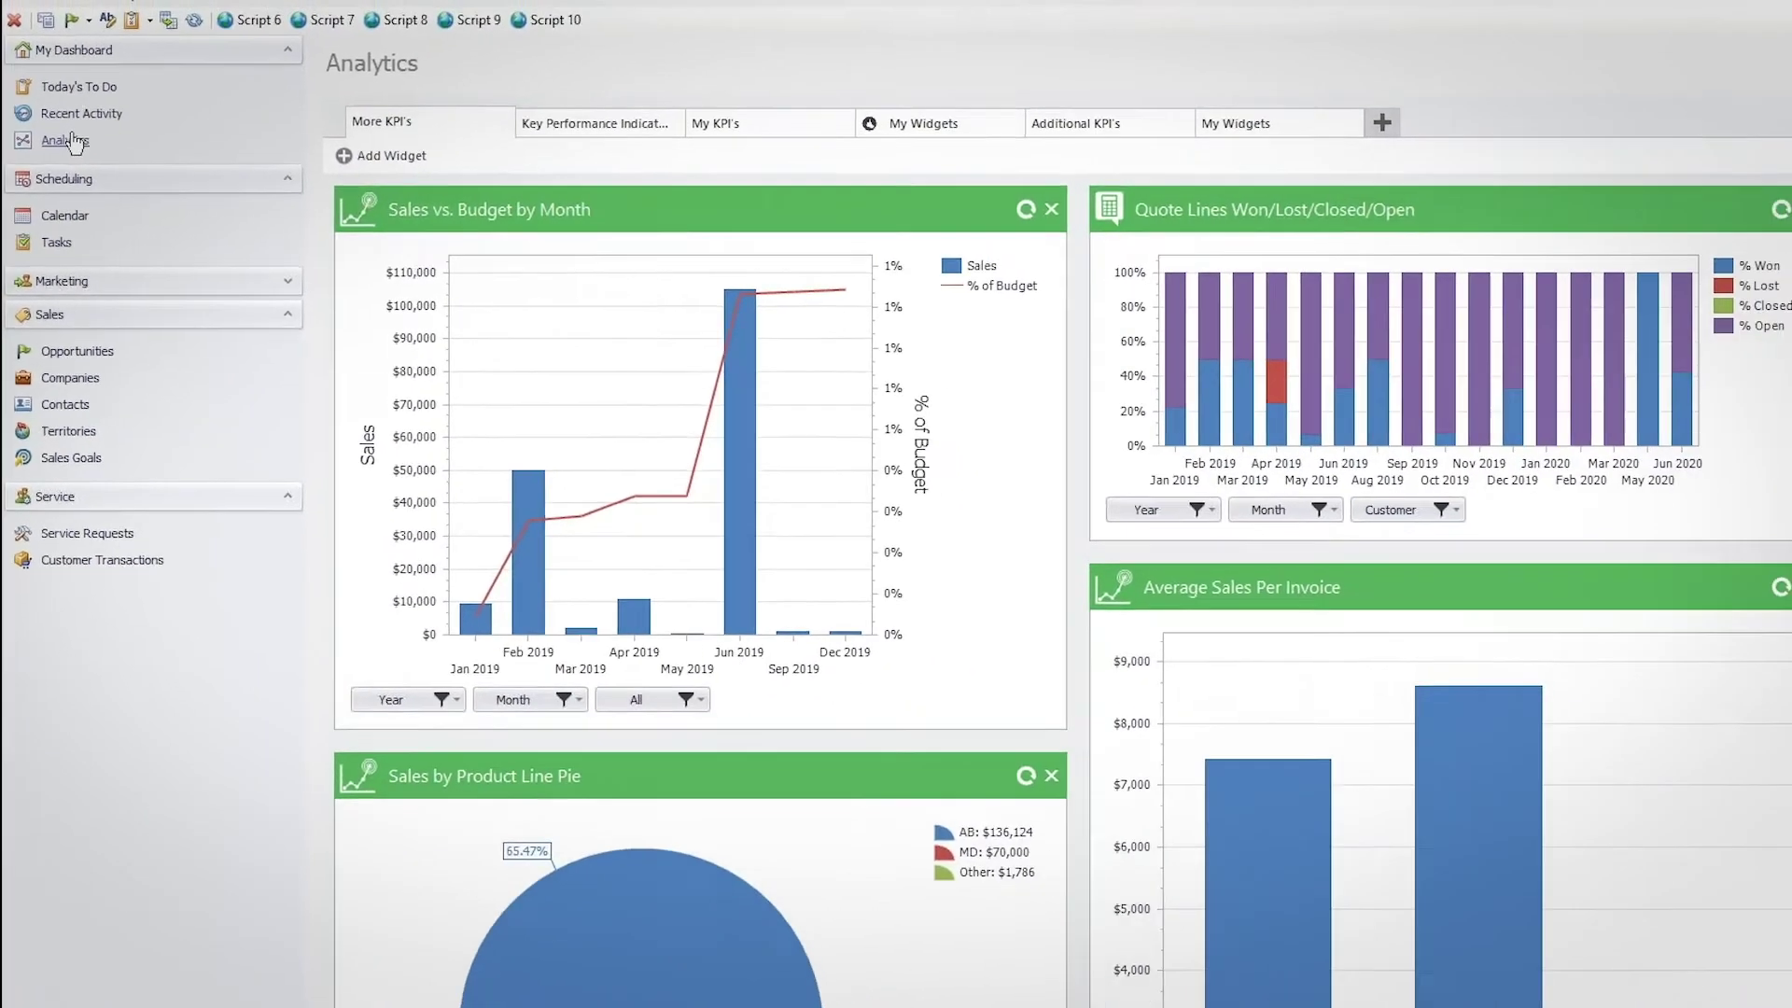